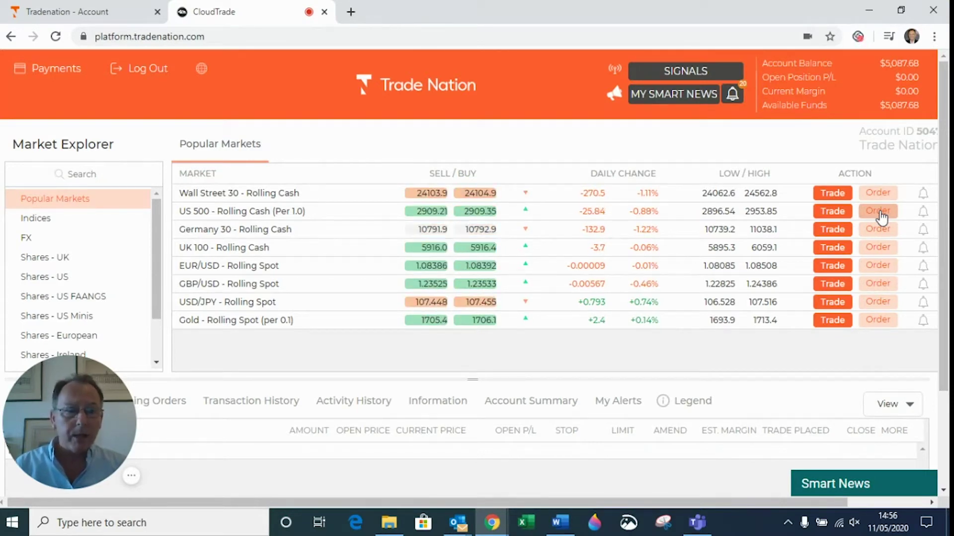
# Open a US 500 ticket, toggling from Trade back to the Order form
pyautogui.click(879, 212)
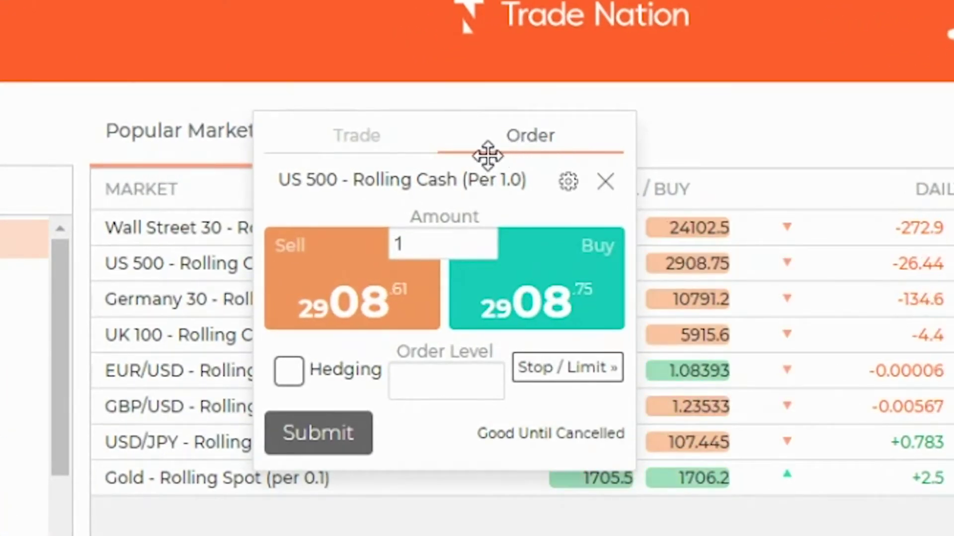
pyautogui.click(350, 145)
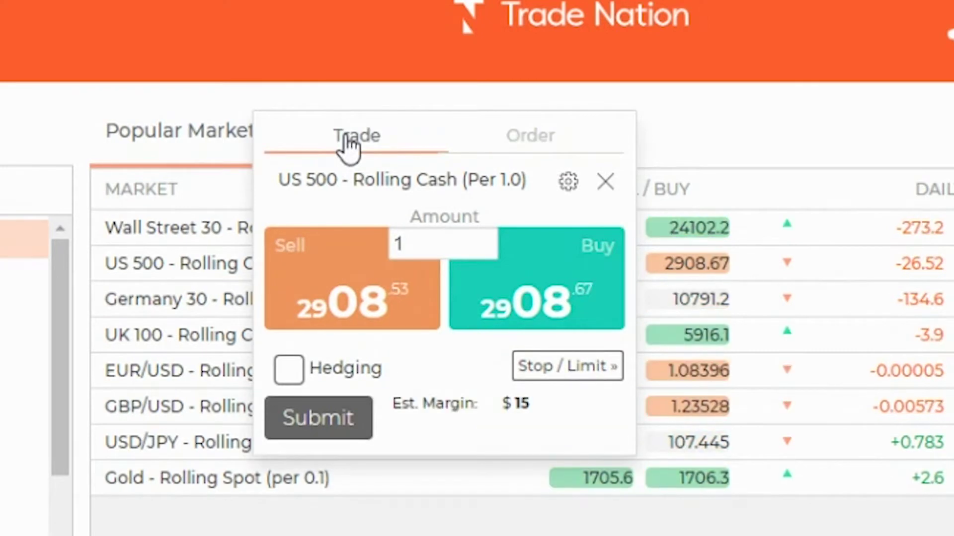
pyautogui.click(532, 143)
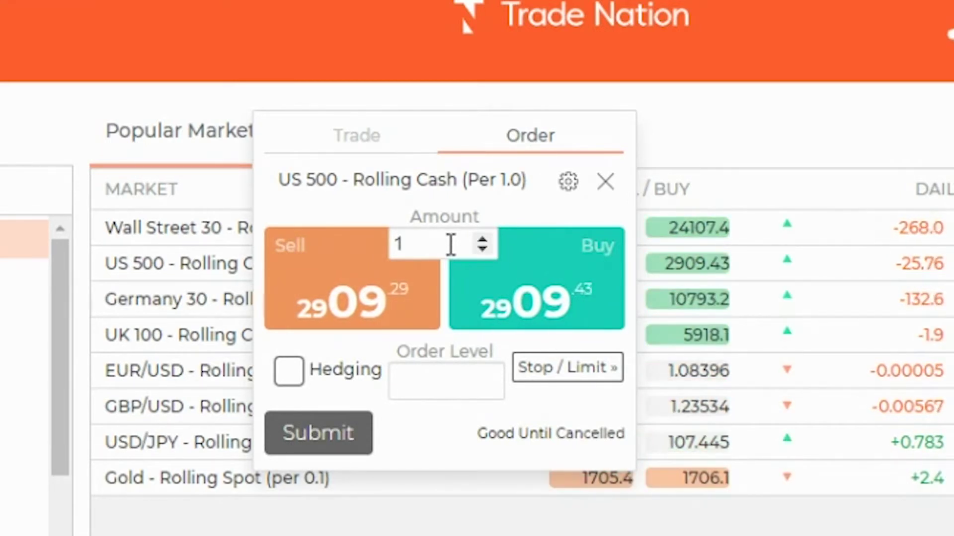
# Step the order amount up to 3 and back down, leaving it at 1
pyautogui.click(483, 240)
pyautogui.click(482, 240)
pyautogui.click(482, 250)
pyautogui.click(482, 251)
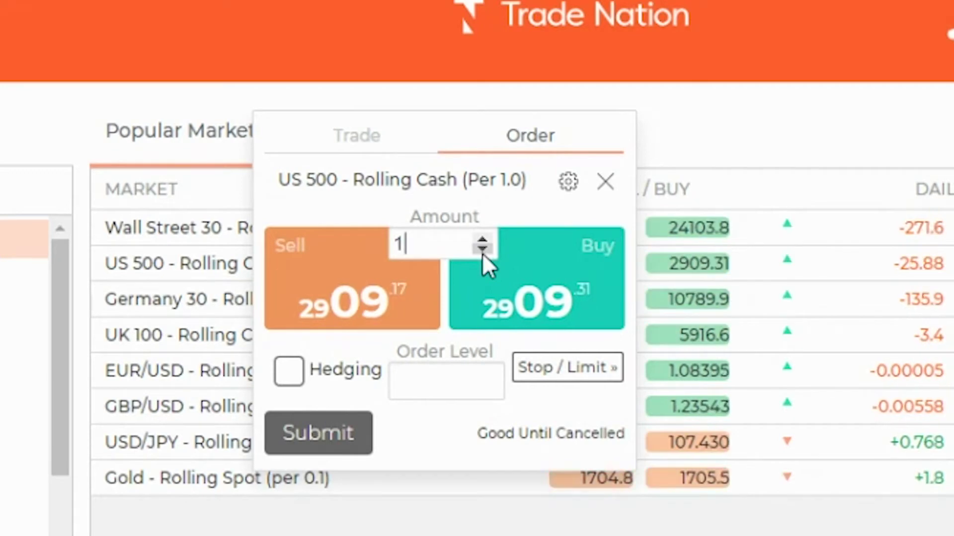
# Choose Sell and replace the prefilled order level with 2920
pyautogui.click(334, 286)
pyautogui.click(467, 382)
pyautogui.press('BackSpace')
pyautogui.press('BackSpace')
pyautogui.press('BackSpace')
pyautogui.press('BackSpace')
pyautogui.press('BackSpace')
pyautogui.write('20')
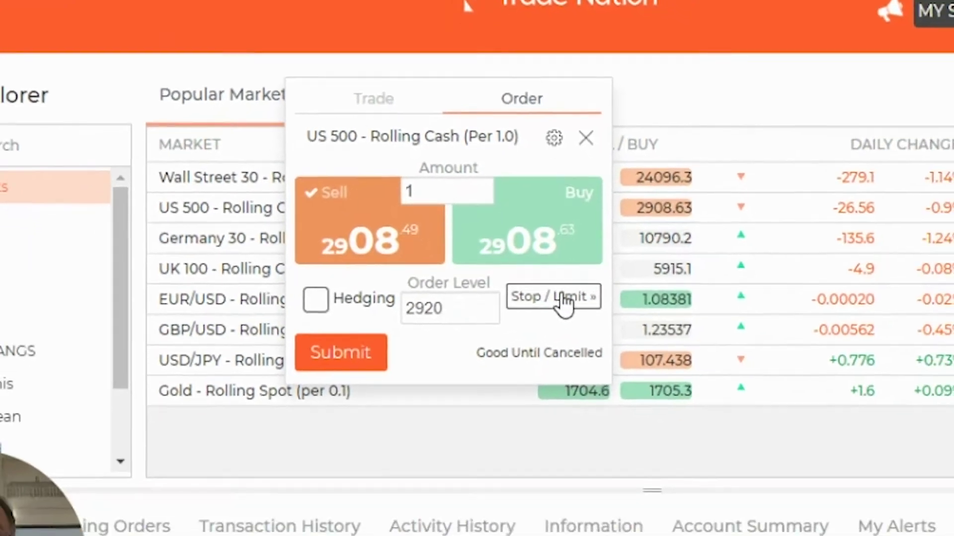
# Attach a stop 30 points away (2950) and a limit at price 2850
pyautogui.click(579, 367)
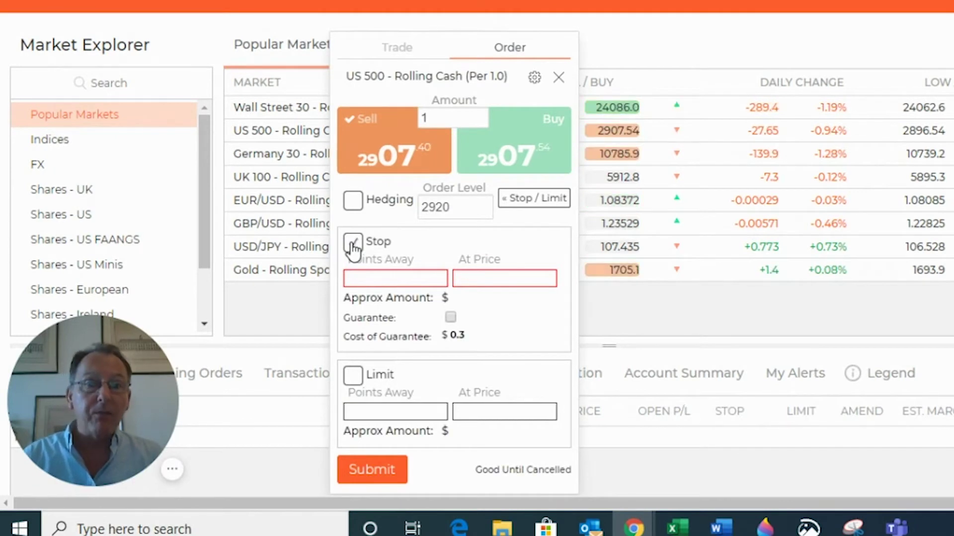
pyautogui.click(398, 274)
pyautogui.write('30')
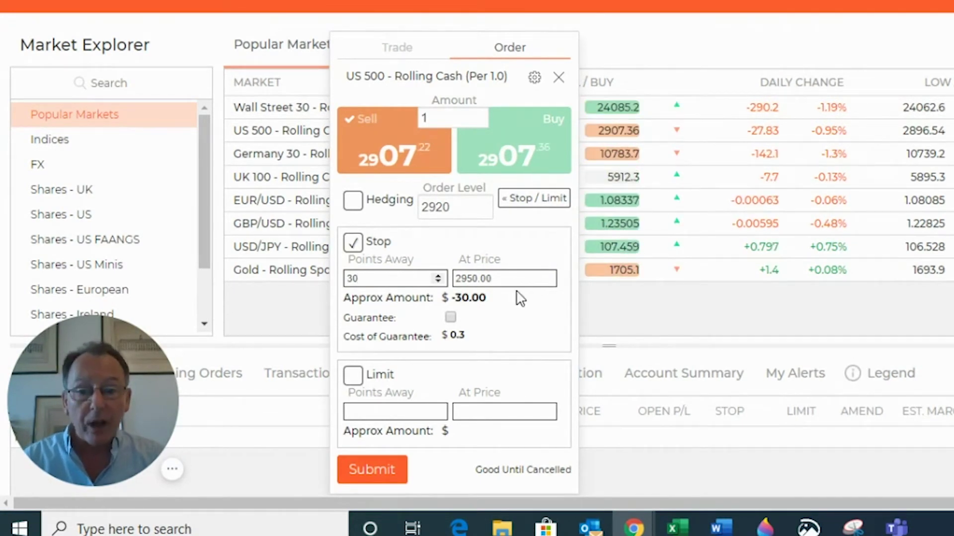
pyautogui.click(475, 412)
pyautogui.write('2850')
# Submit the sell limit order, dismiss its confirmation, and view the Opening Orders list
pyautogui.click(380, 469)
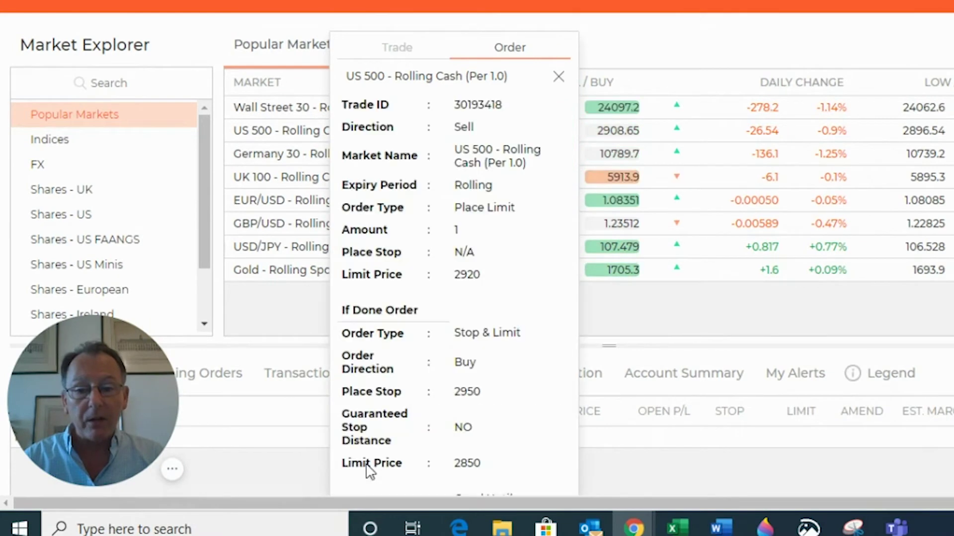
pyautogui.click(562, 75)
pyautogui.moveTo(94, 372); pyautogui.dragTo(101, 153)
pyautogui.click(173, 383)
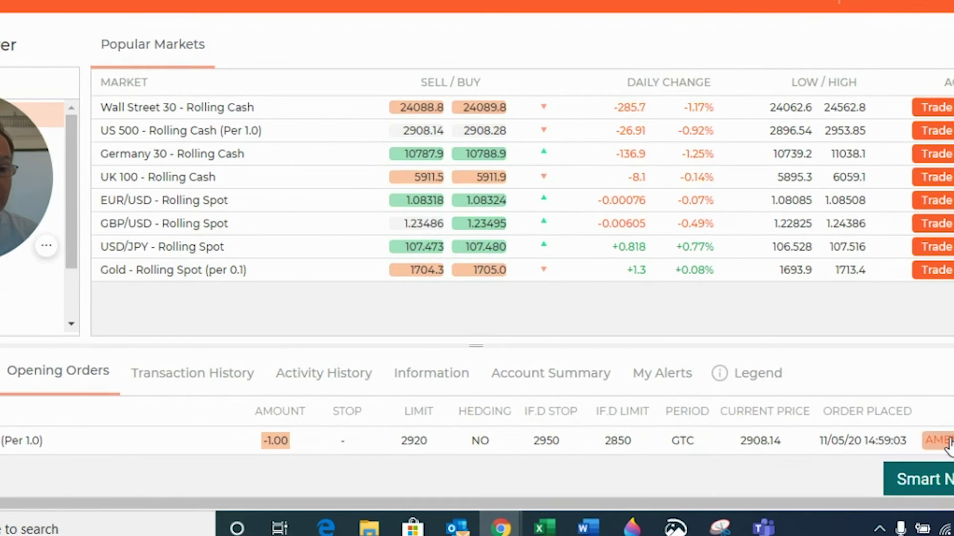
# Open the pending US 500 order for amending and change its order level to 2915
pyautogui.click(905, 442)
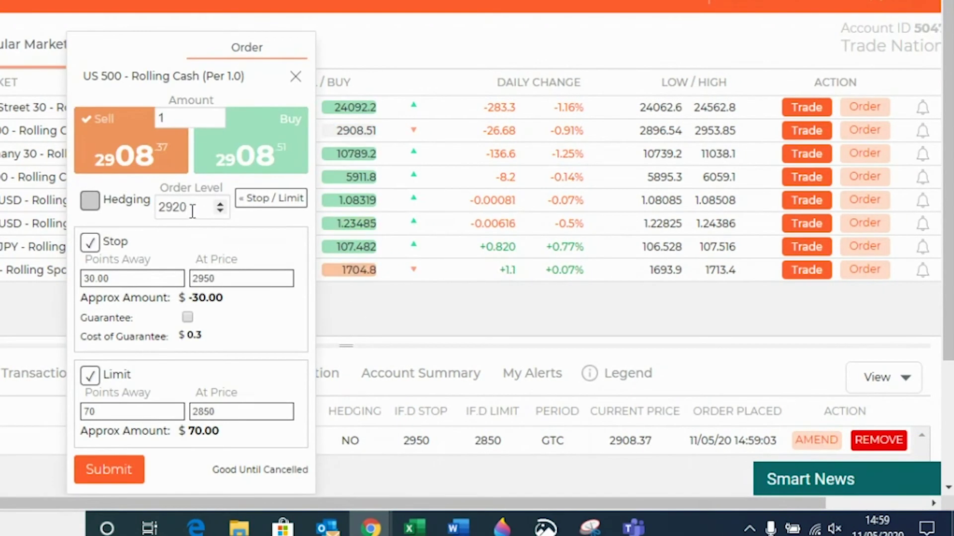
pyautogui.click(192, 211)
pyautogui.press('BackSpace')
pyautogui.press('BackSpace')
pyautogui.write('15')
# Widen the stop to 35 points away, bring the limit closer, and submit the amendment
pyautogui.click(174, 277)
pyautogui.click(174, 276)
pyautogui.click(175, 277)
pyautogui.click(175, 277)
pyautogui.click(175, 277)
pyautogui.click(174, 416)
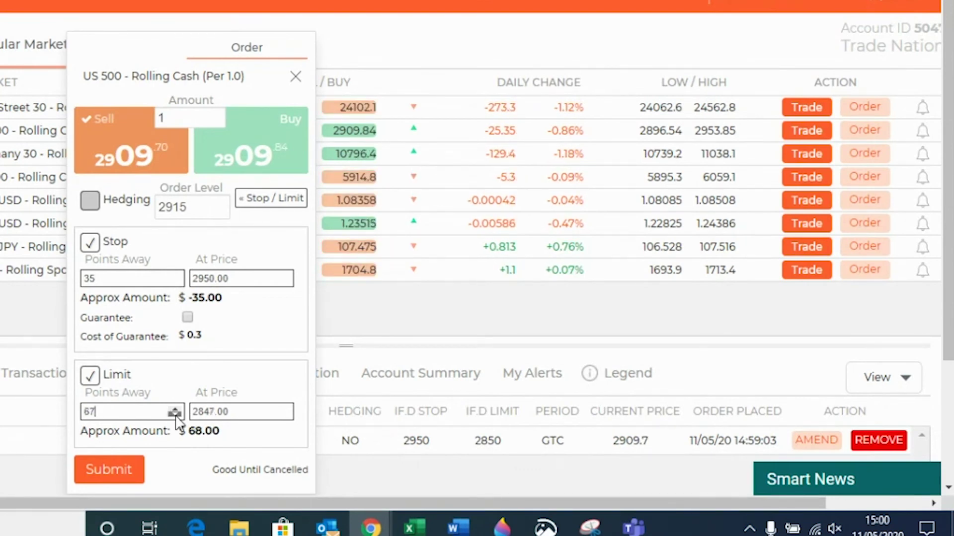
pyautogui.click(174, 416)
pyautogui.click(175, 415)
pyautogui.click(175, 416)
pyautogui.click(175, 415)
pyautogui.click(175, 415)
pyautogui.click(111, 471)
pyautogui.click(294, 79)
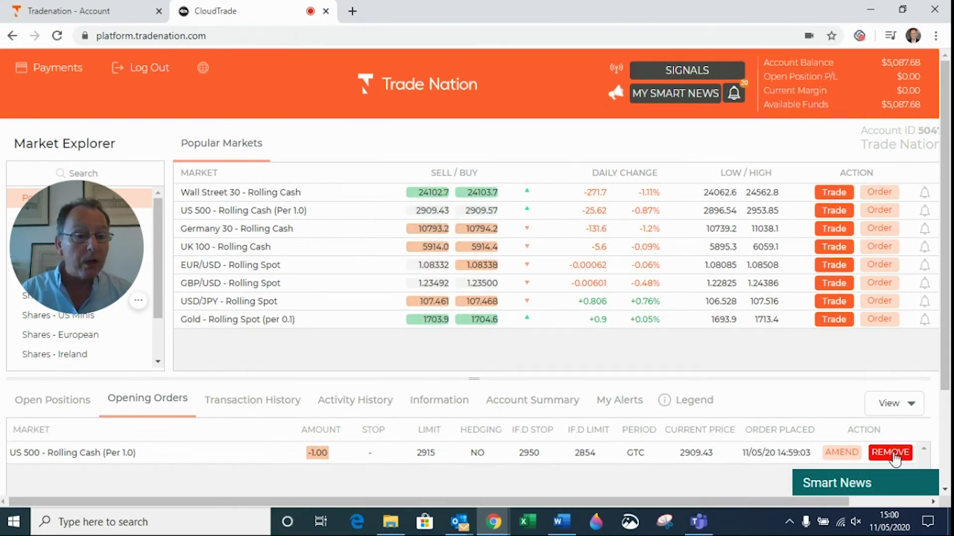
# Remove the pending US 500 order and confirm the removal
pyautogui.click(890, 453)
pyautogui.scroll(-3, 390, 386)
pyautogui.click(362, 415)
pyautogui.click(427, 416)
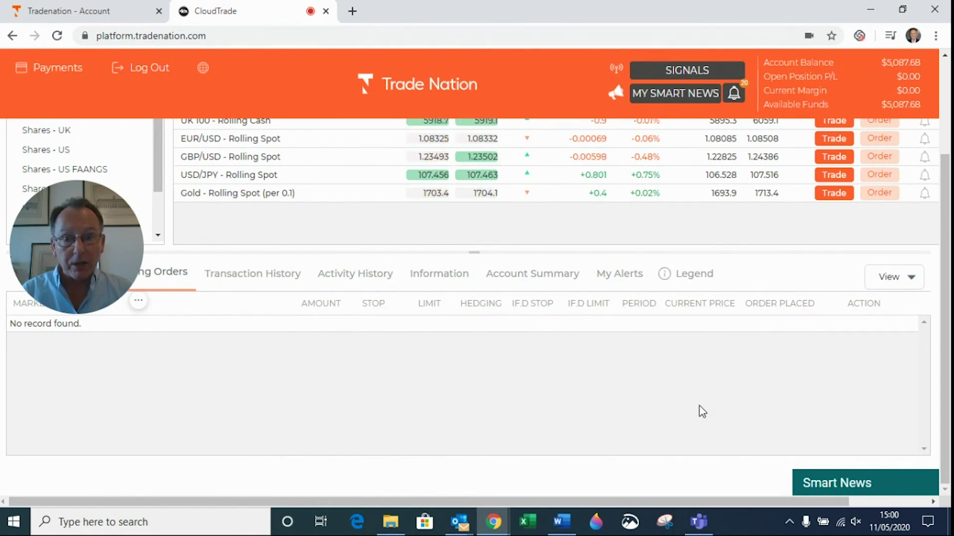